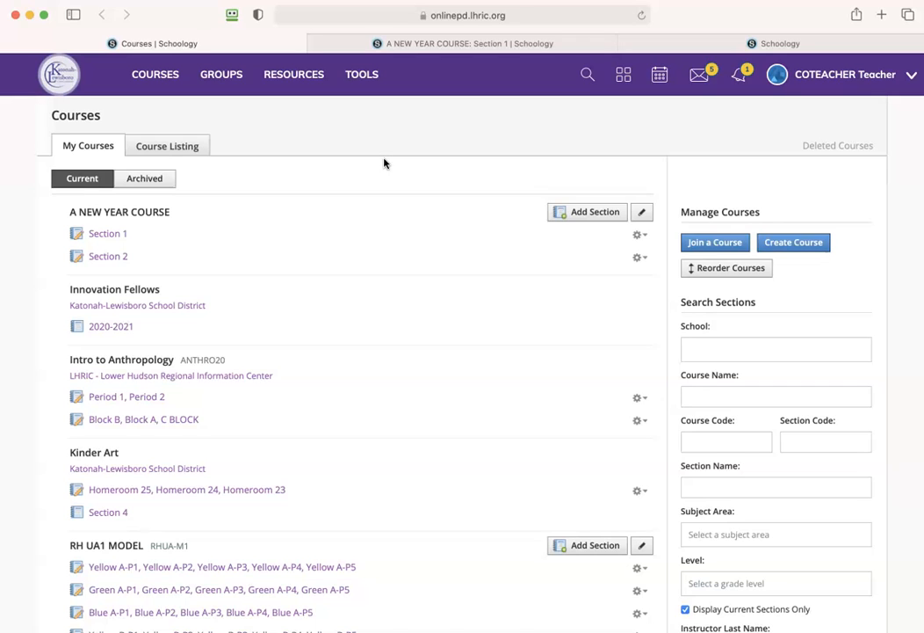
- Open the Grade Setup page of Section 1 in the archived 1RH Teacher Playground Course
click(641, 236)
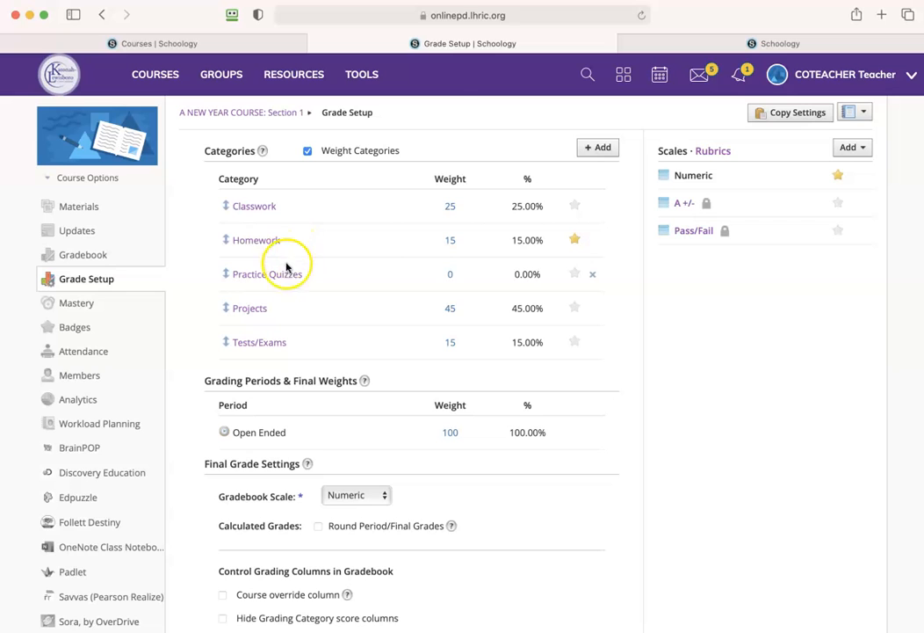
click(161, 81)
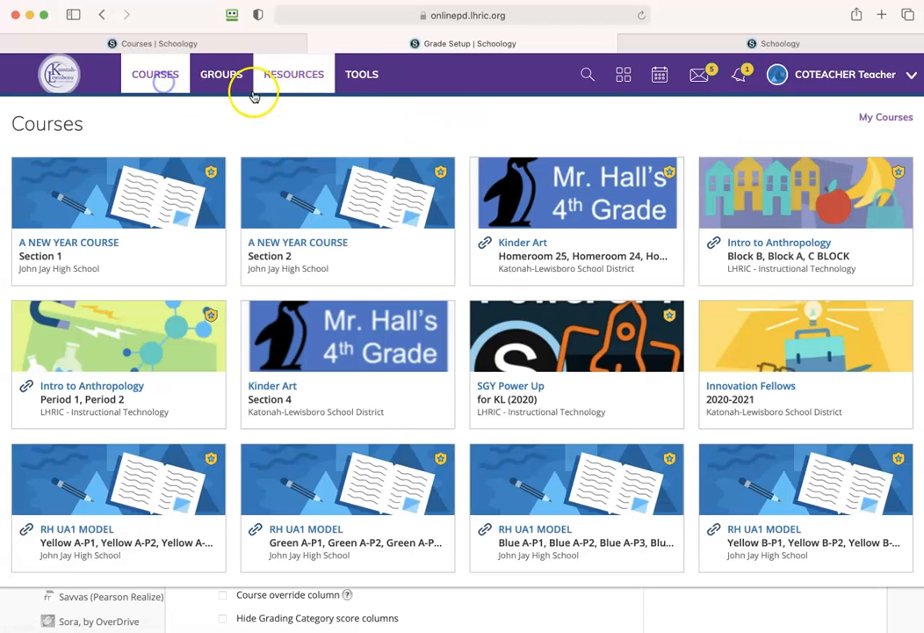
click(900, 118)
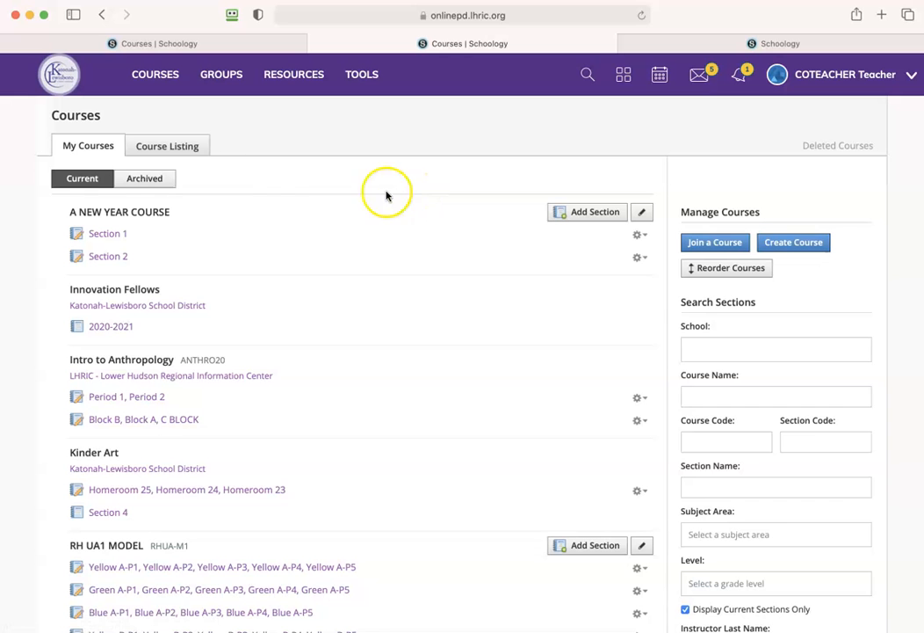
click(139, 180)
click(91, 146)
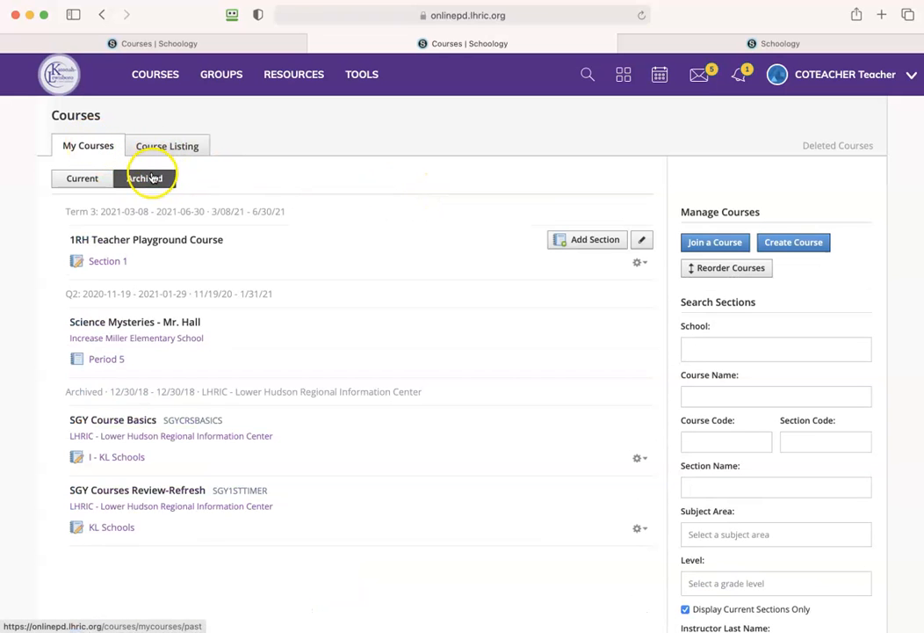
click(108, 263)
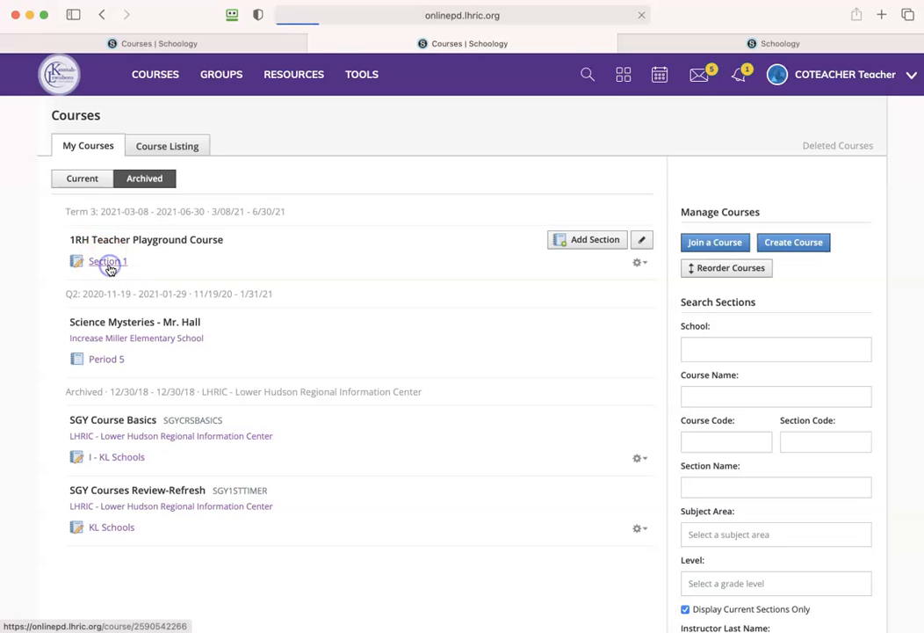
click(99, 281)
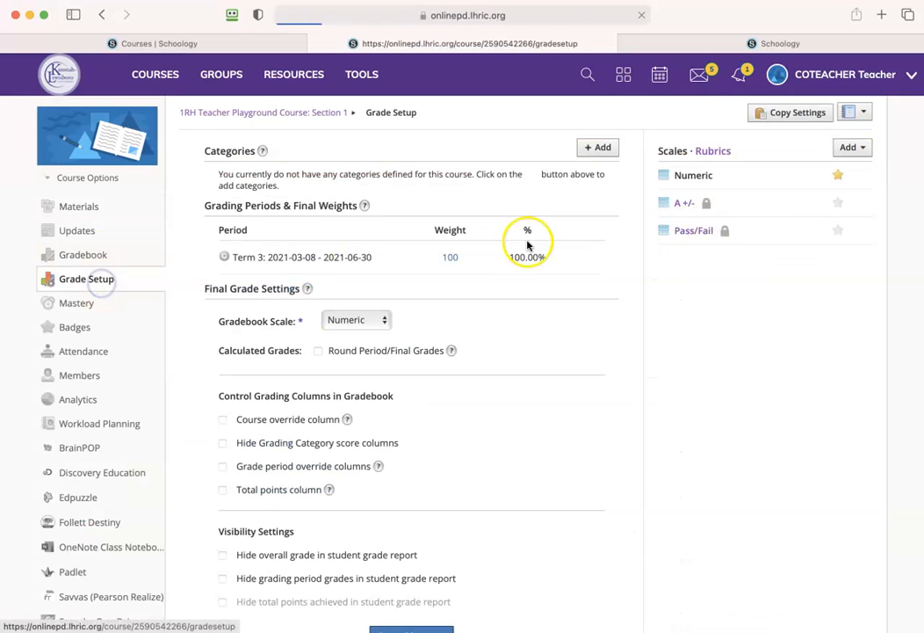
- View the options for copying this section's grade settings to other courses and cancel without copying
click(787, 117)
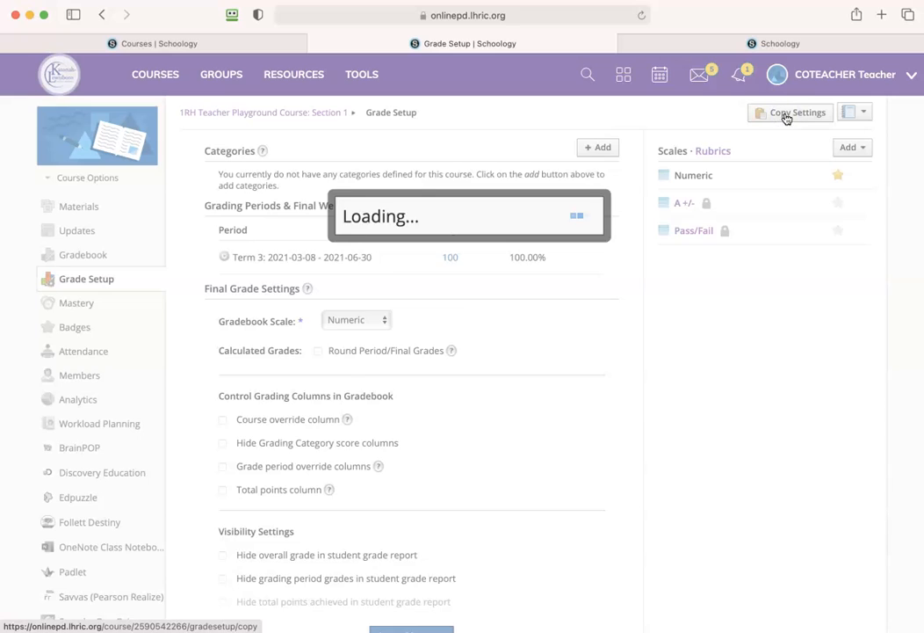
click(346, 202)
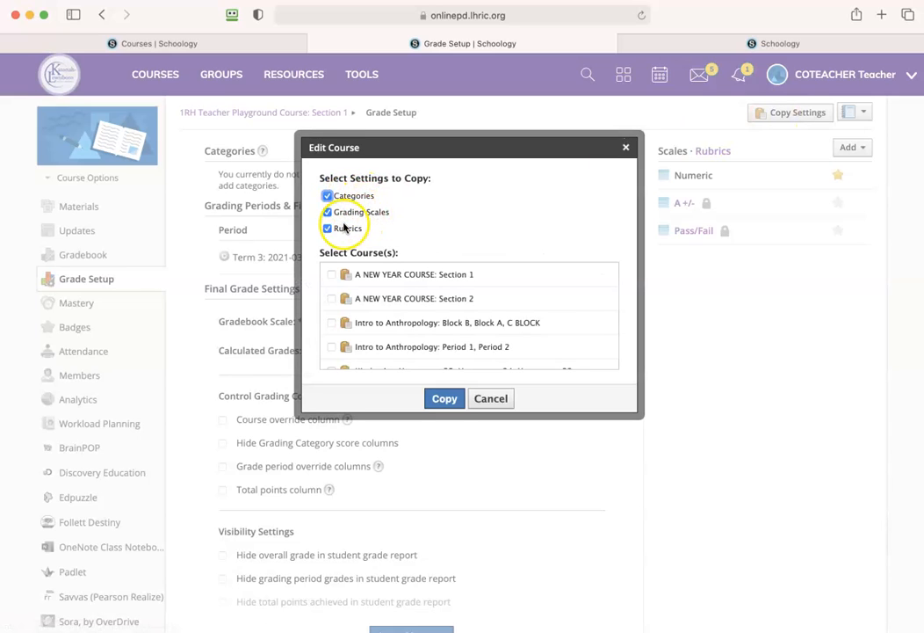
click(497, 401)
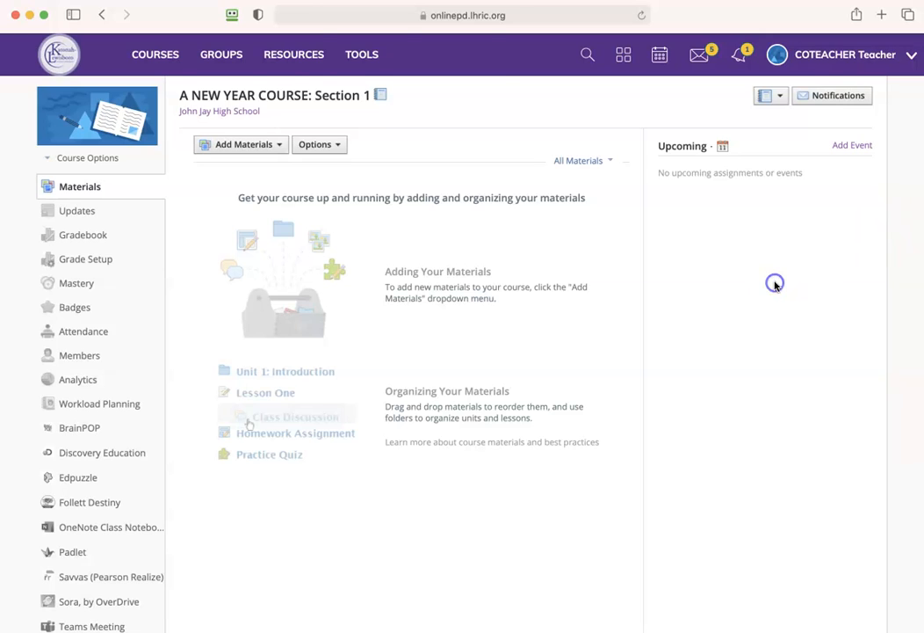
- Open the Intro to Anthropology: Block A, Block B folder in the 2020-2021 School Year collection of personal resources
click(295, 57)
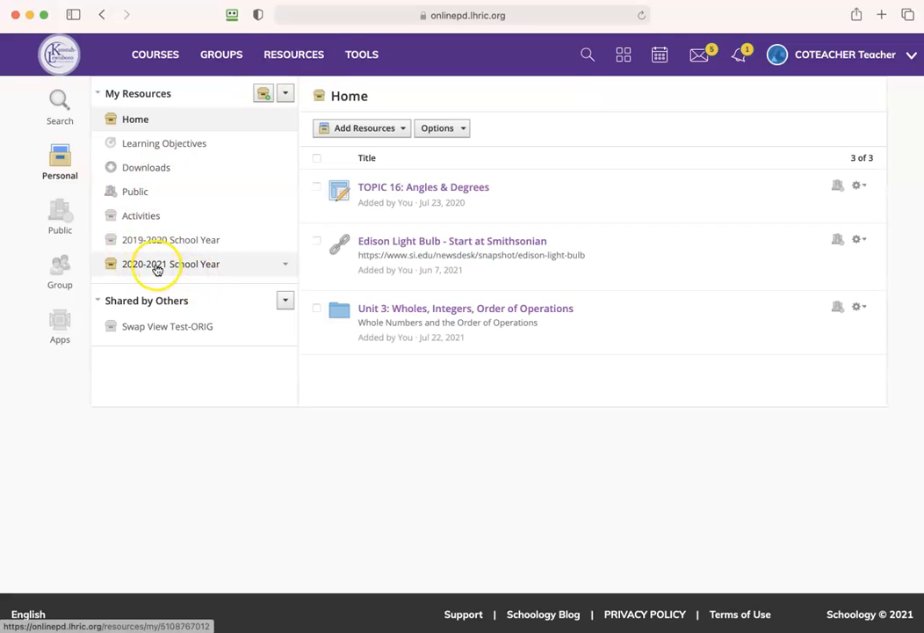
click(159, 268)
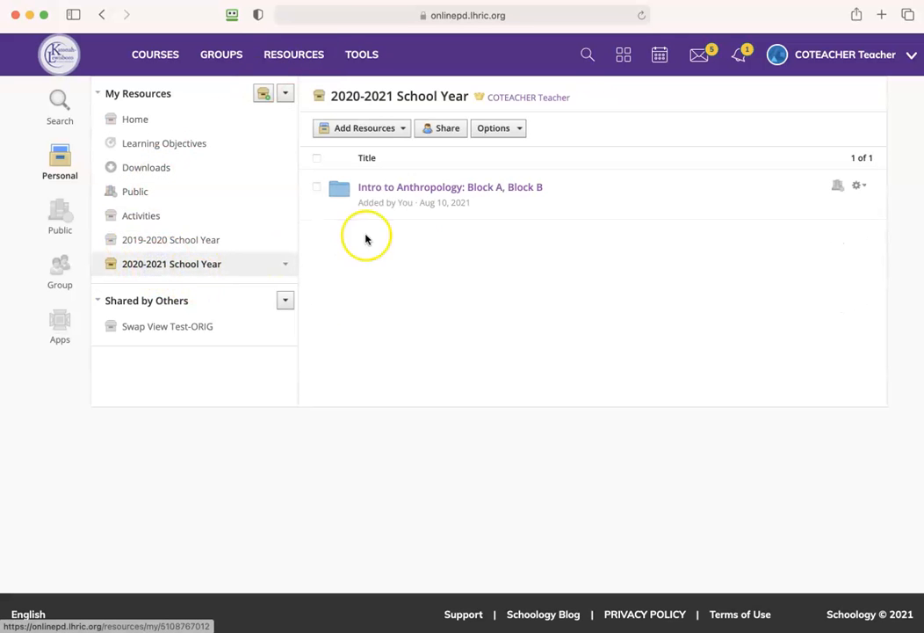
click(413, 189)
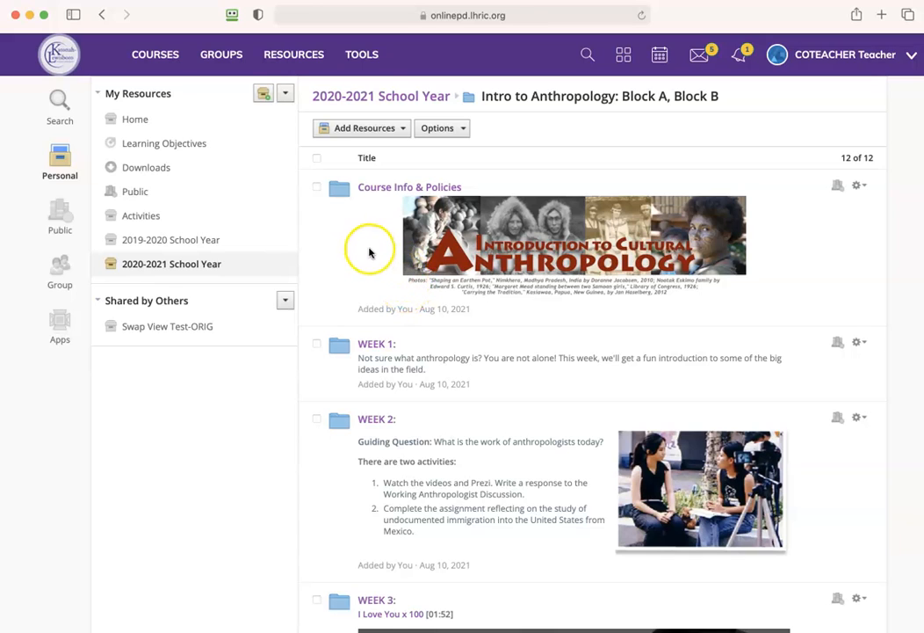
- In A NEW YEAR COURSE: Section 1, start importing from resources and open 2020-2021 School Year's Intro to Anthropology: Block A, Block B folder
click(176, 67)
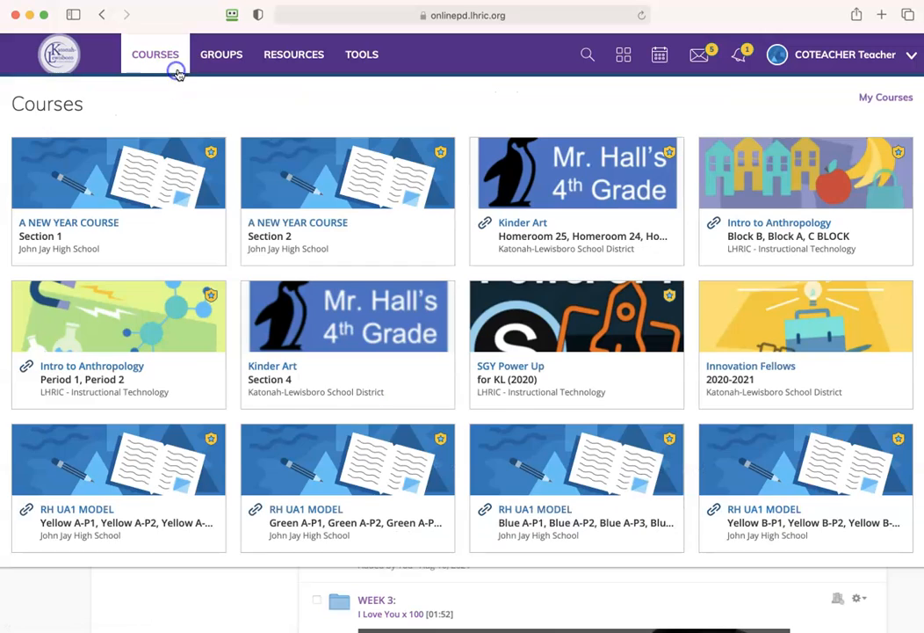
click(167, 209)
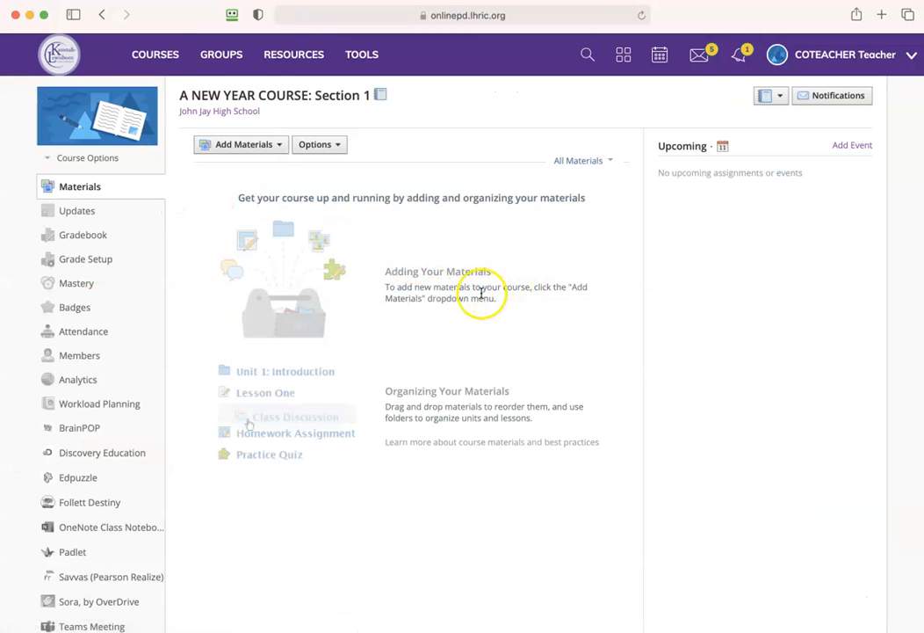
click(255, 145)
scroll(246, 233, down, 1)
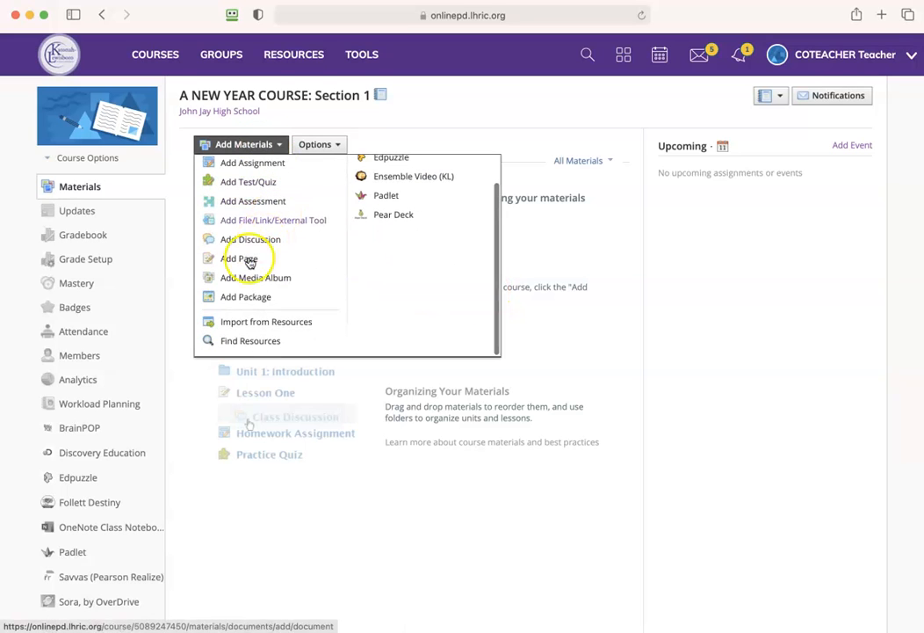
click(281, 326)
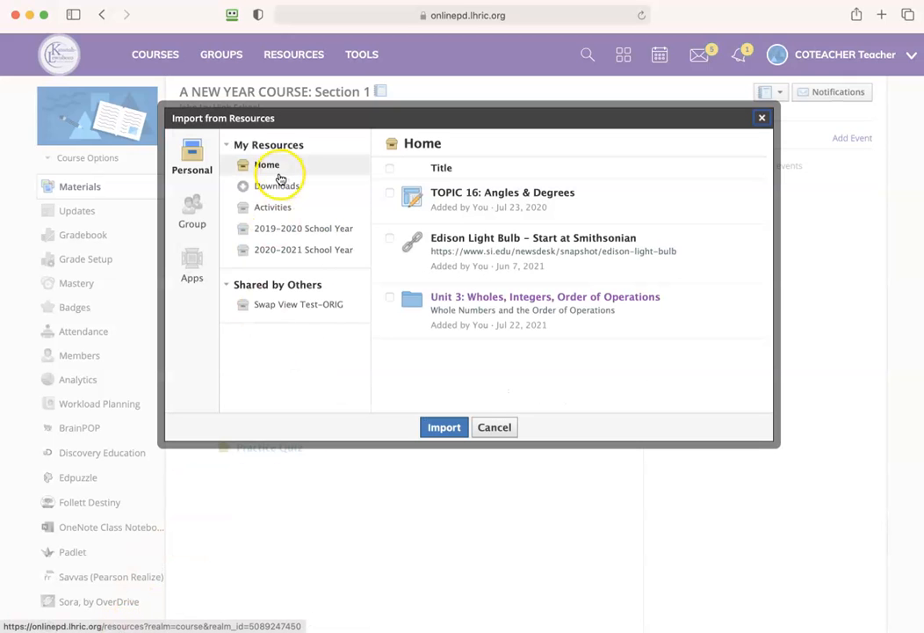
click(297, 253)
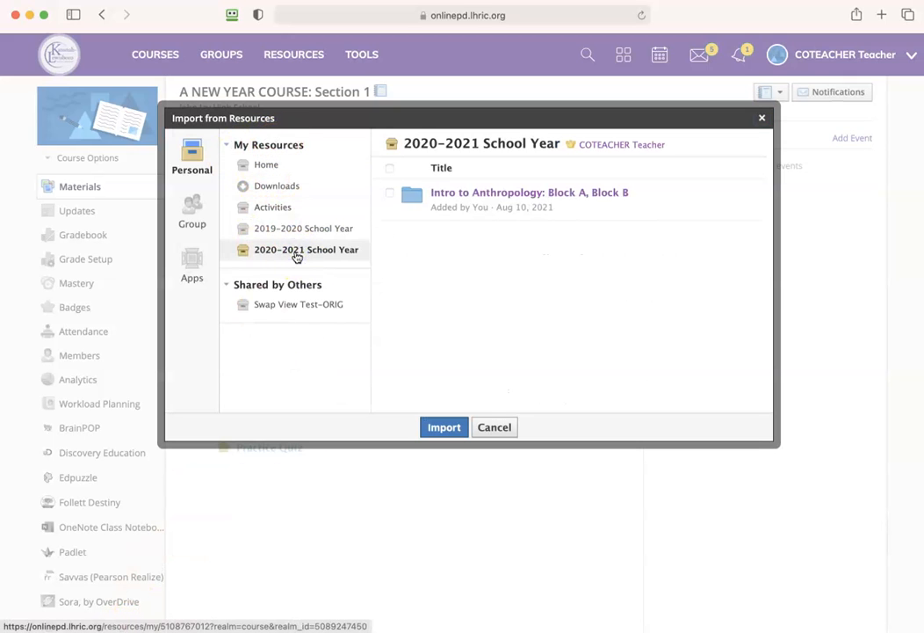
click(508, 194)
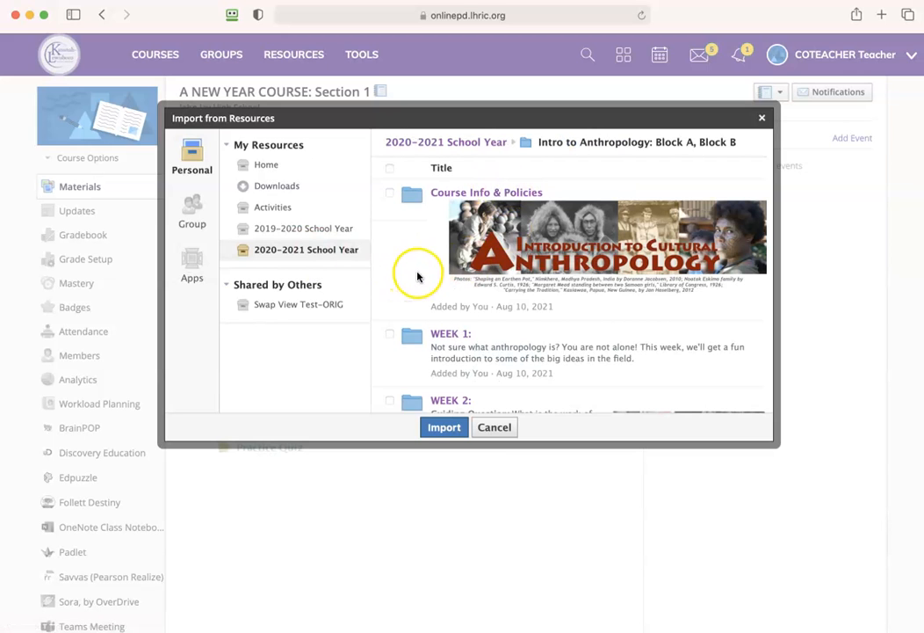
- Look through the anthropology folder's contents and mark all of its items for import
scroll(412, 277, down, 5)
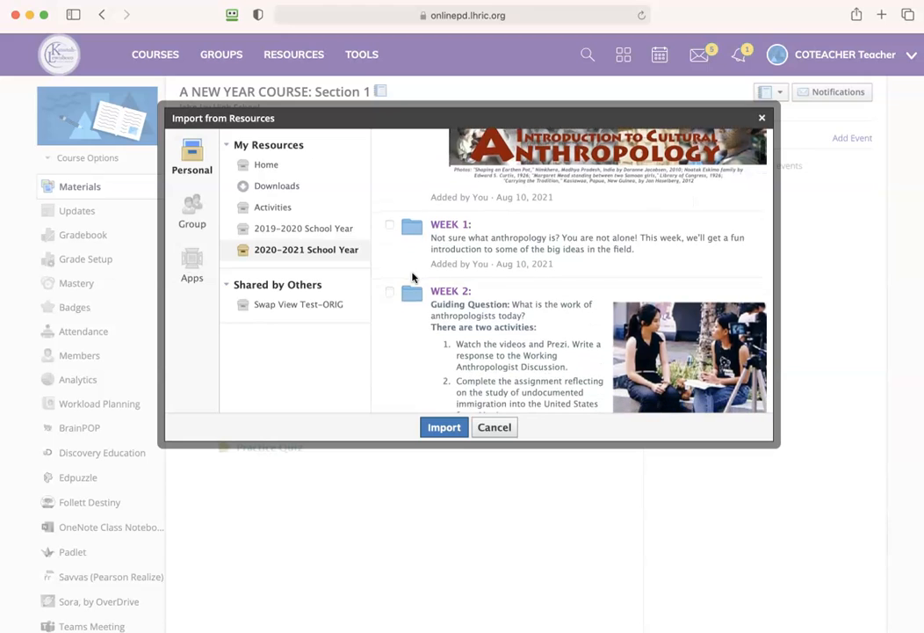
scroll(412, 277, down, 10)
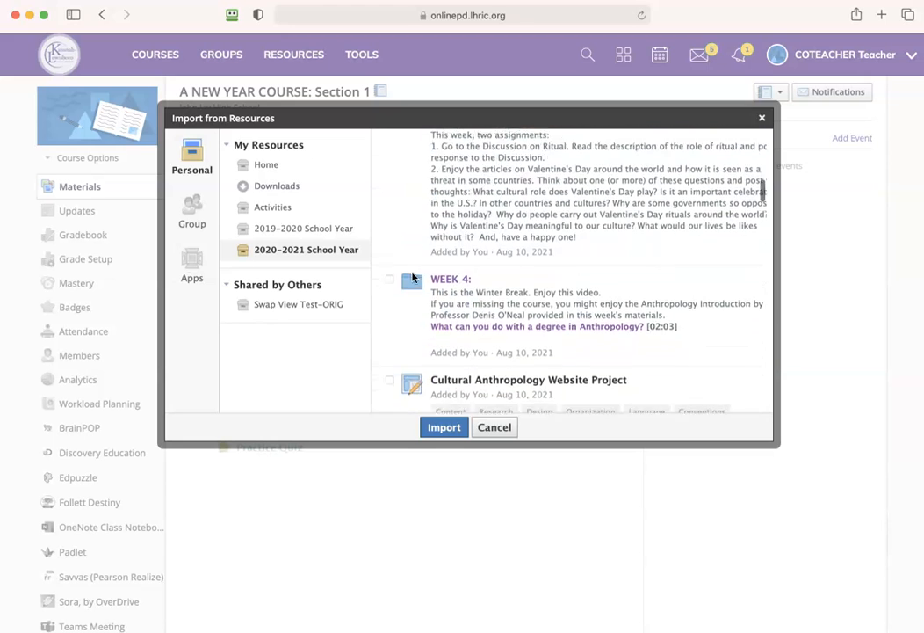
scroll(412, 278, down, 10)
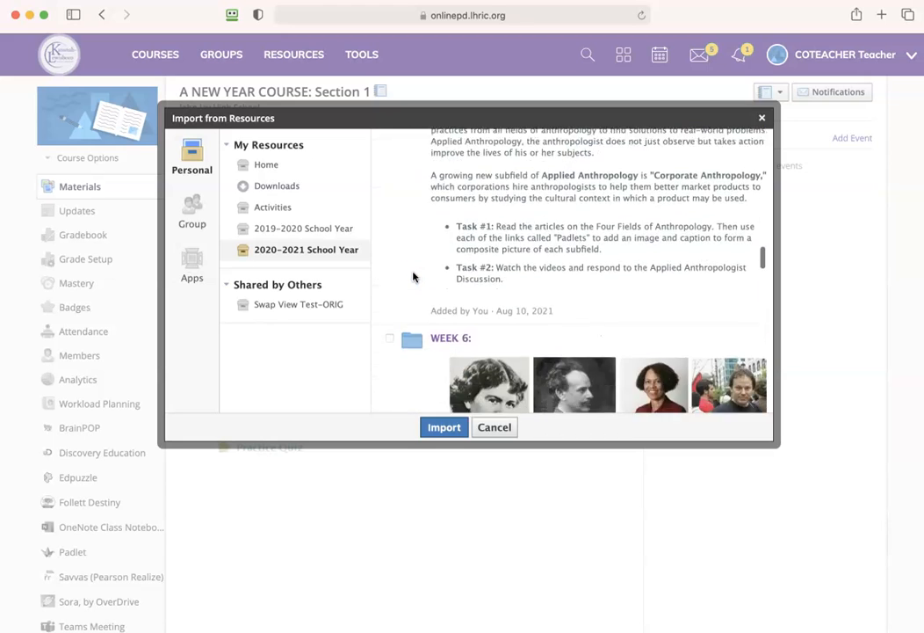
scroll(413, 278, up, 20)
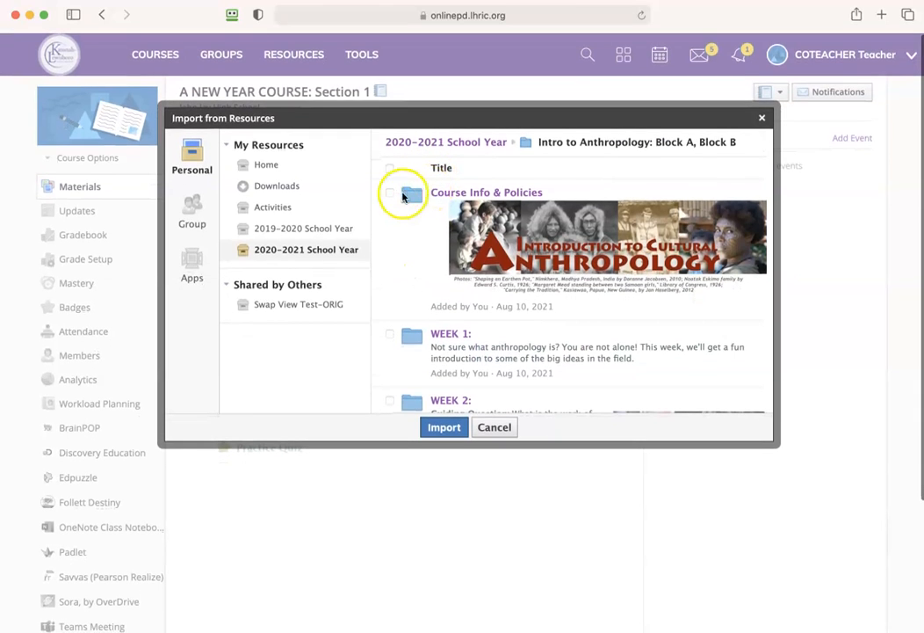
click(390, 169)
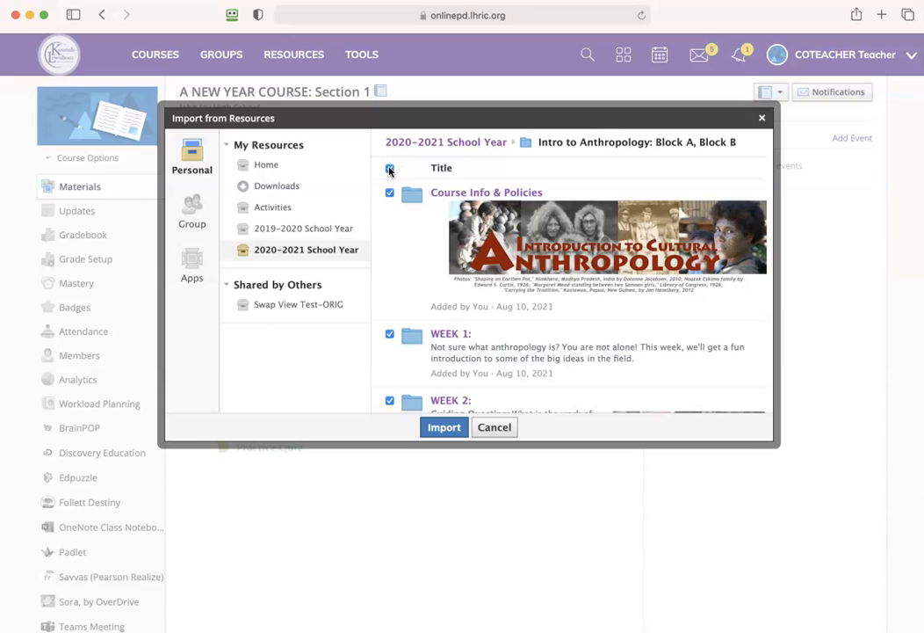
scroll(433, 263, down, 4)
scroll(433, 269, up, 4)
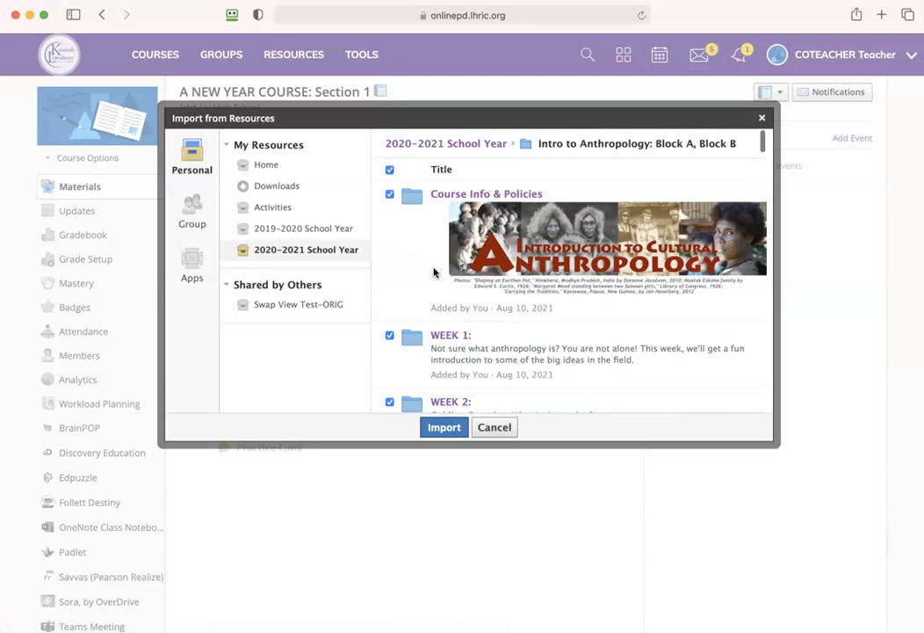
- Clear the full selection and mark only Course Info & Policies, WEEK 1 and WEEK 2 for import
click(390, 167)
click(389, 192)
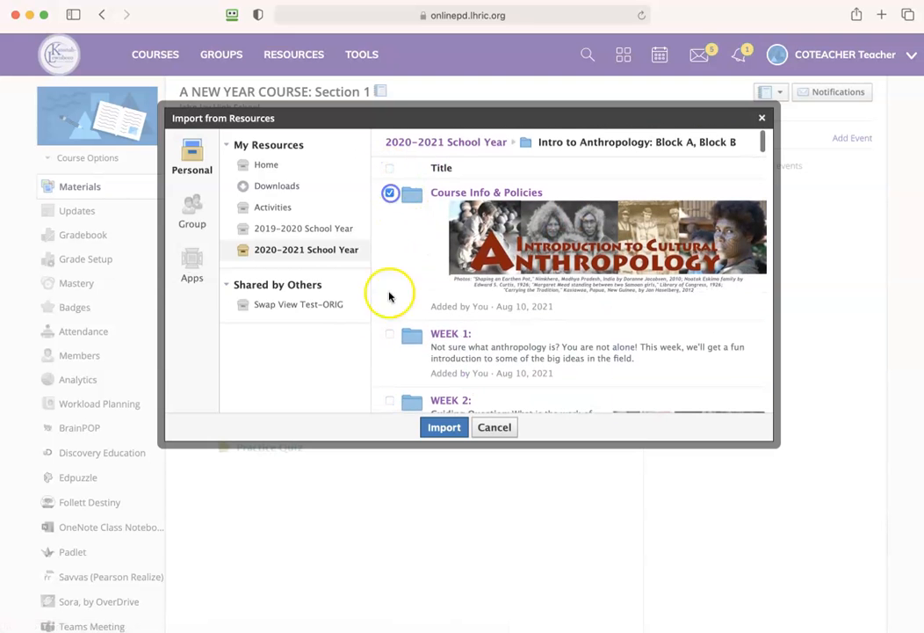
click(392, 333)
click(391, 403)
scroll(402, 367, down, 5)
scroll(401, 367, up, 8)
- Select every item in the anthropology folder and import them all into the course with the publish options kept checked
click(390, 170)
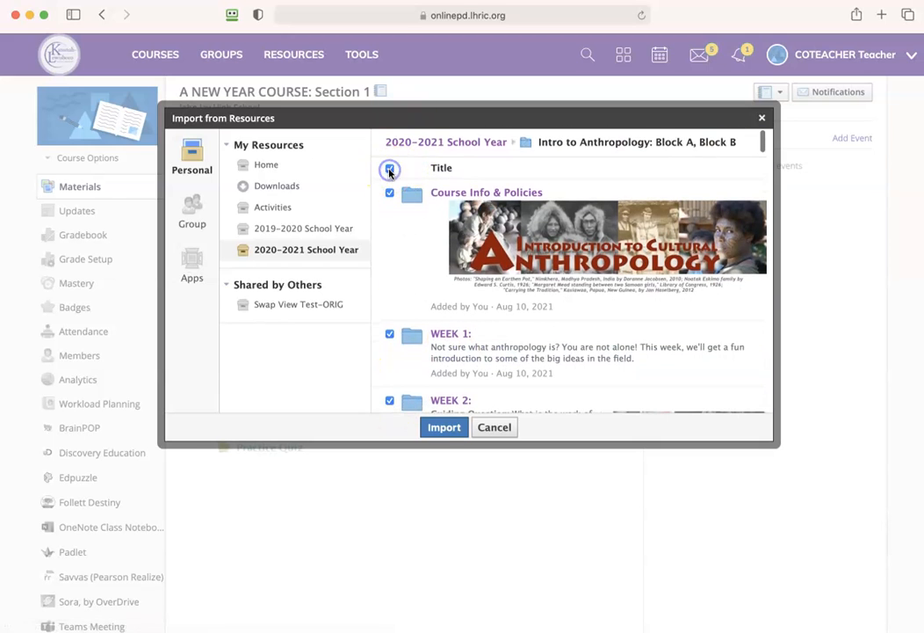
click(443, 428)
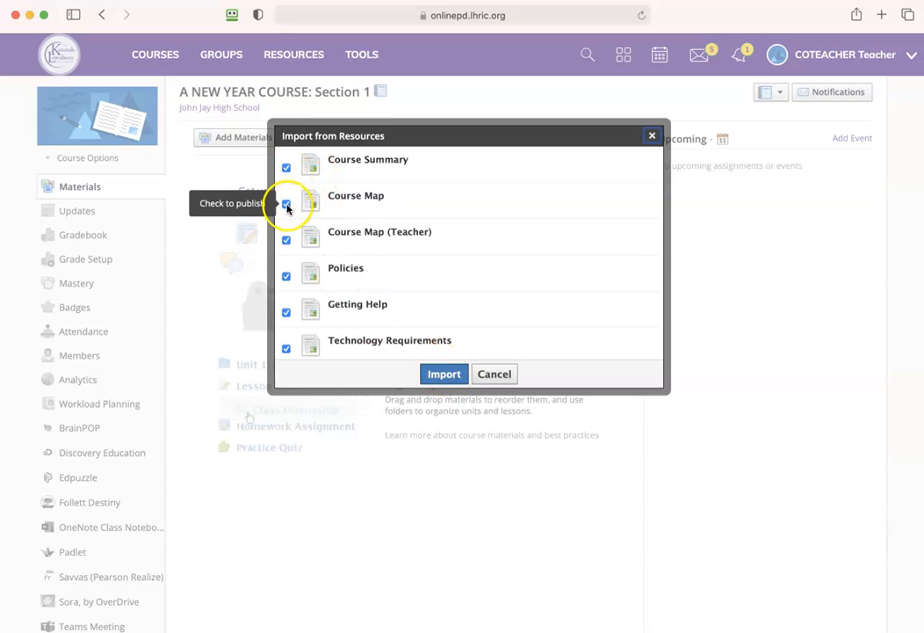
click(442, 373)
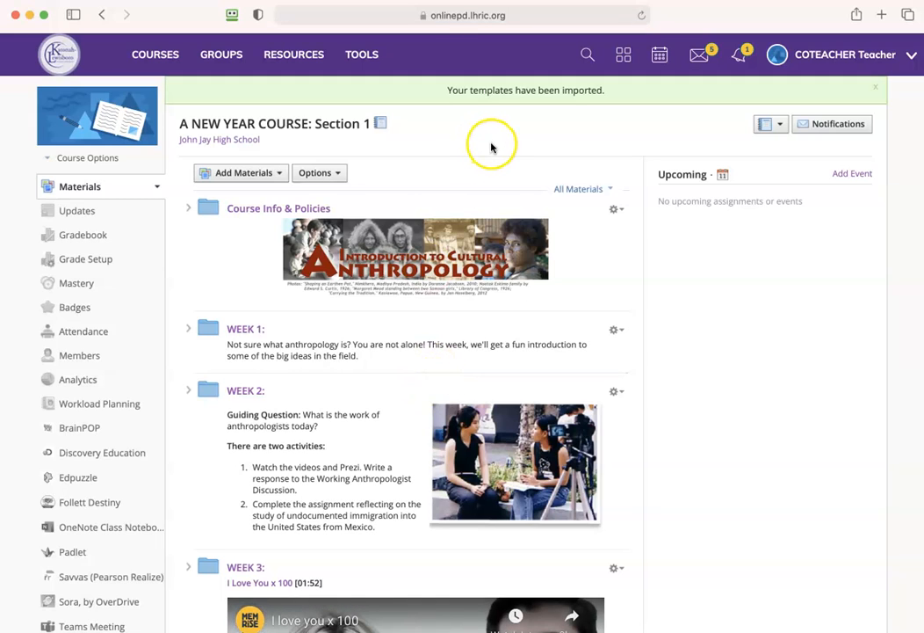
- Review the imported anthropology folders in the course materials, from Course Info & Policies through the weekly units
scroll(491, 150, down, 10)
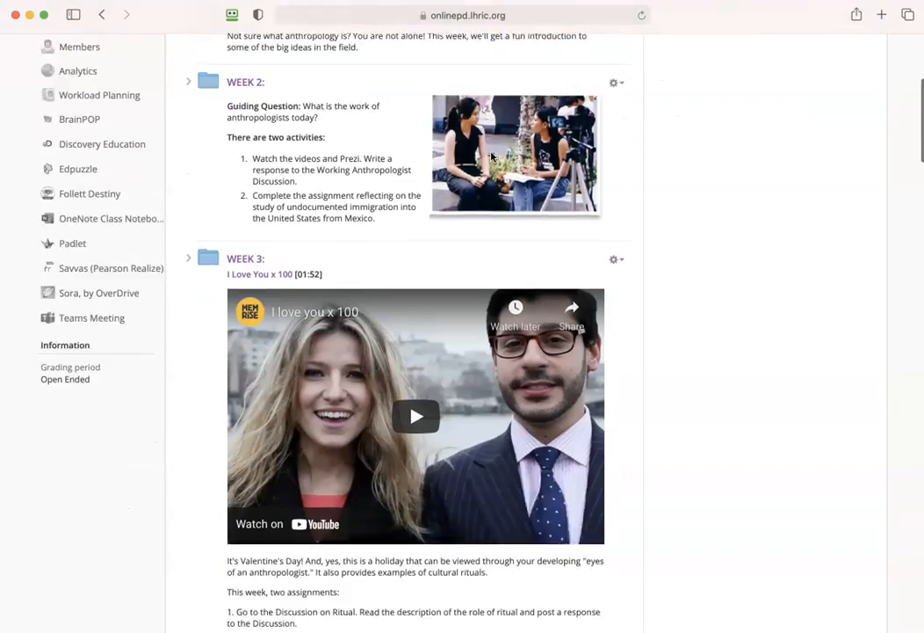
scroll(491, 157, down, 20)
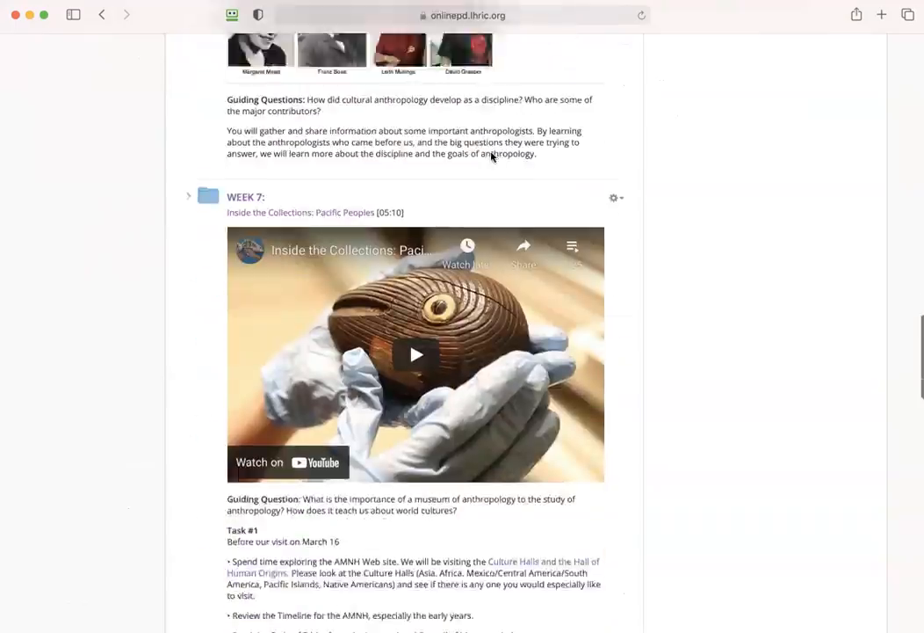
scroll(492, 156, down, 20)
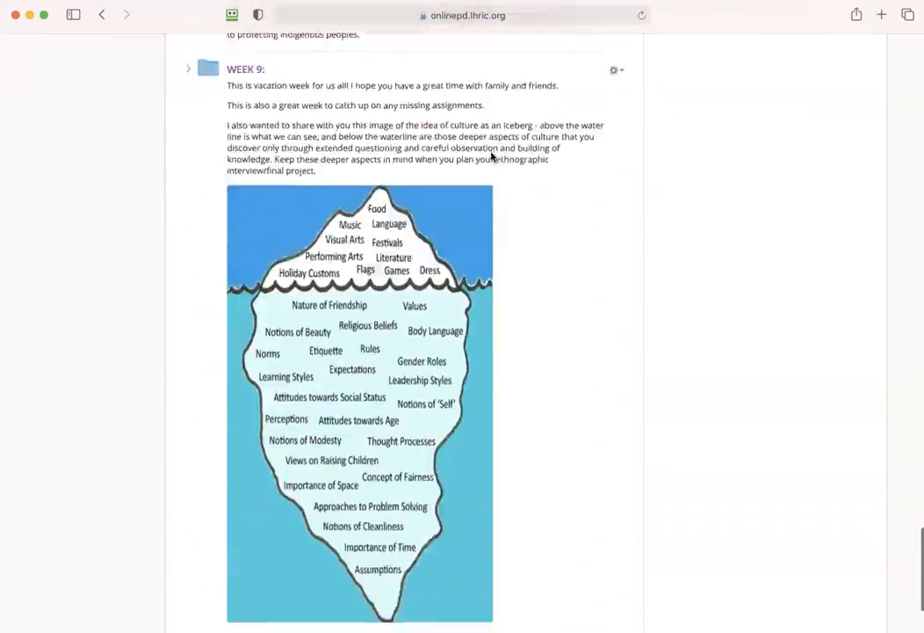
scroll(492, 156, up, 20)
scroll(492, 157, up, 15)
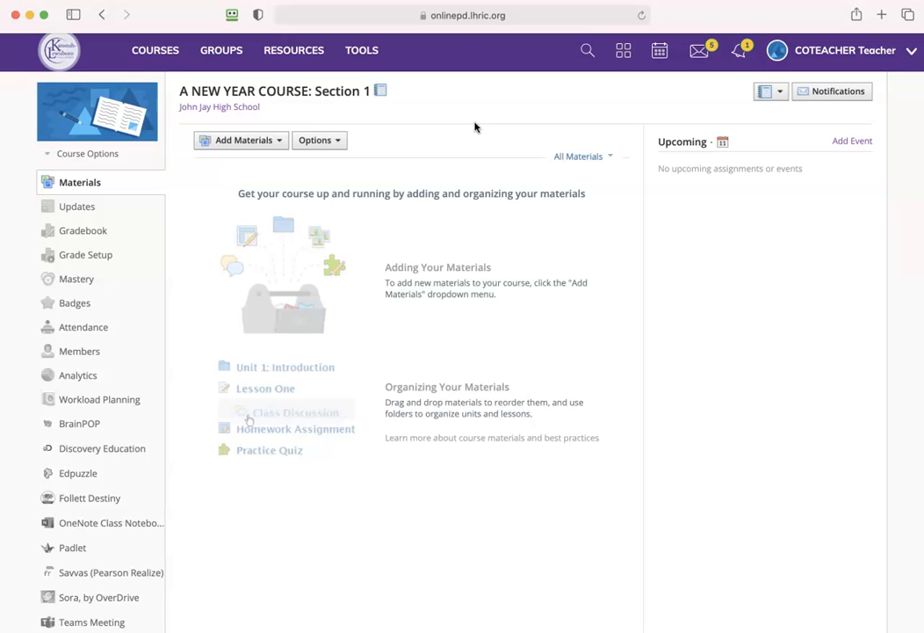
click(276, 142)
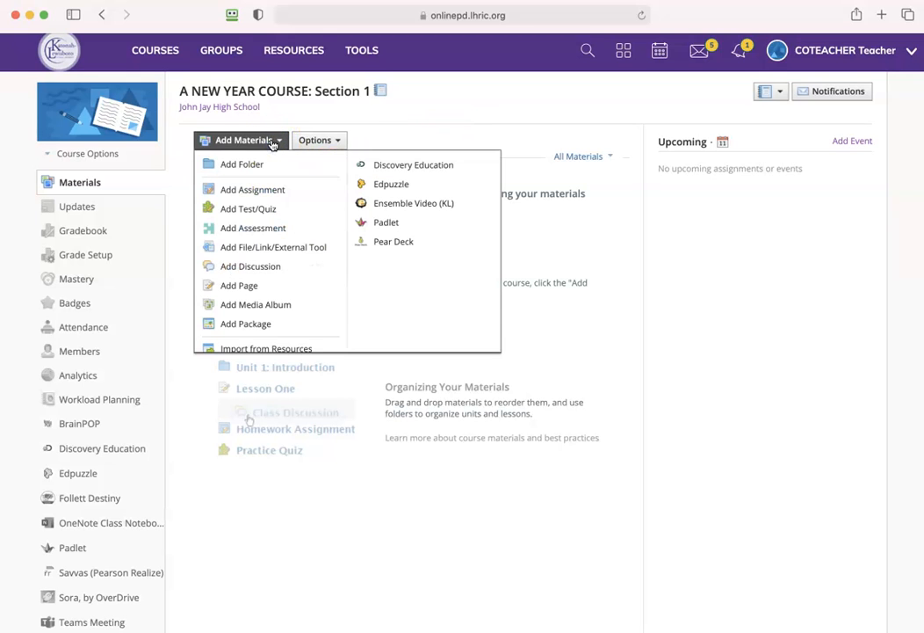
scroll(231, 355, down, 1)
scroll(275, 325, down, 2)
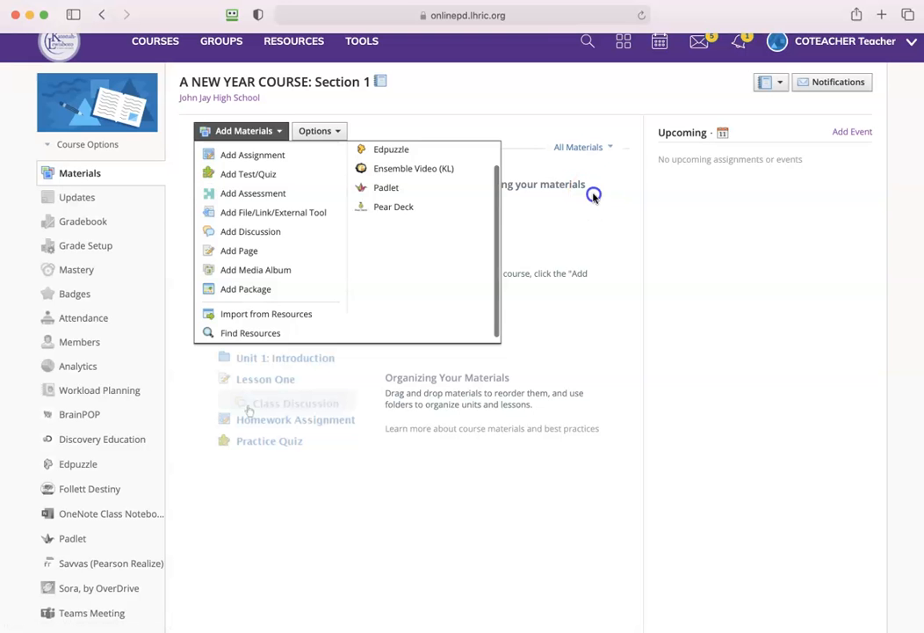
click(592, 194)
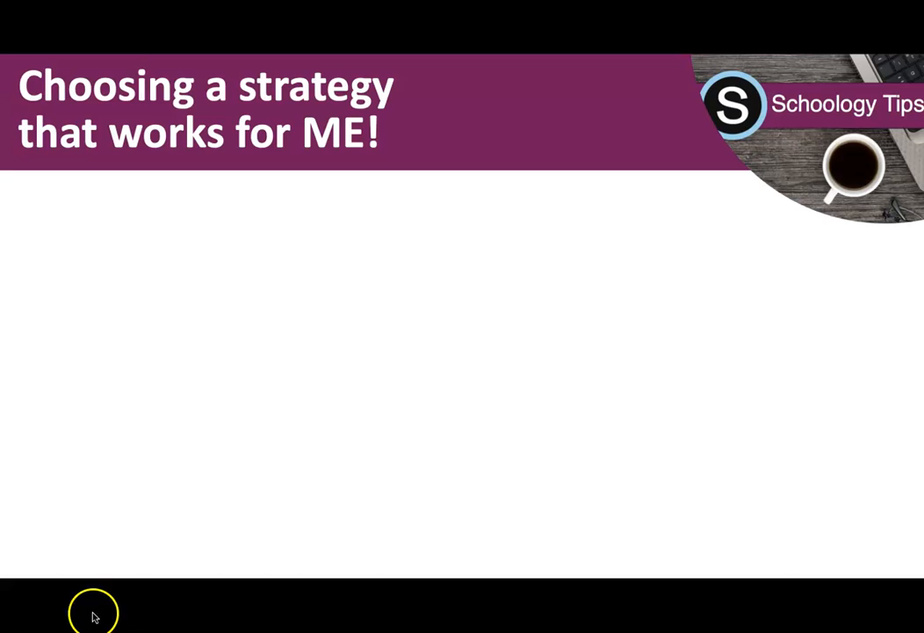
click(95, 613)
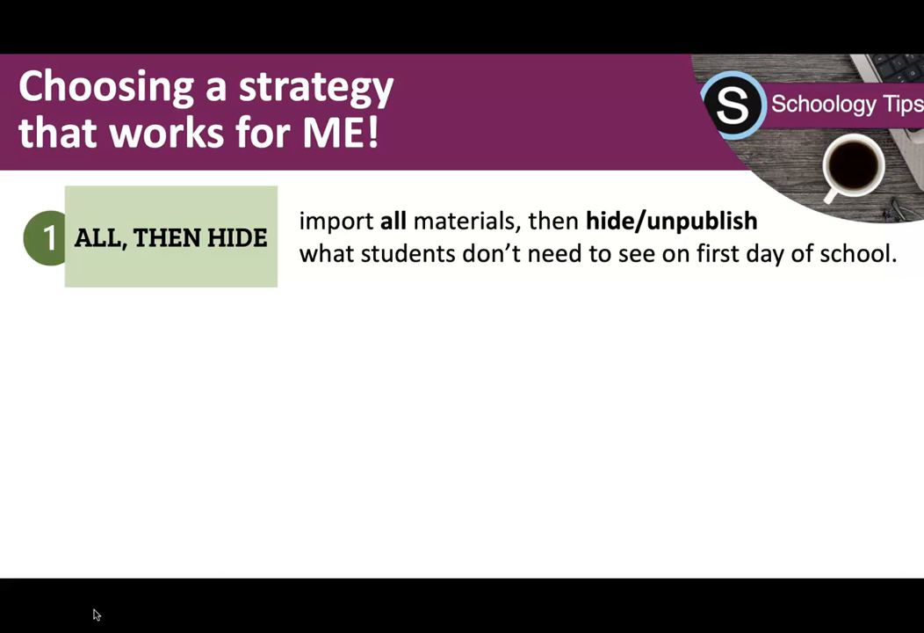
click(37, 604)
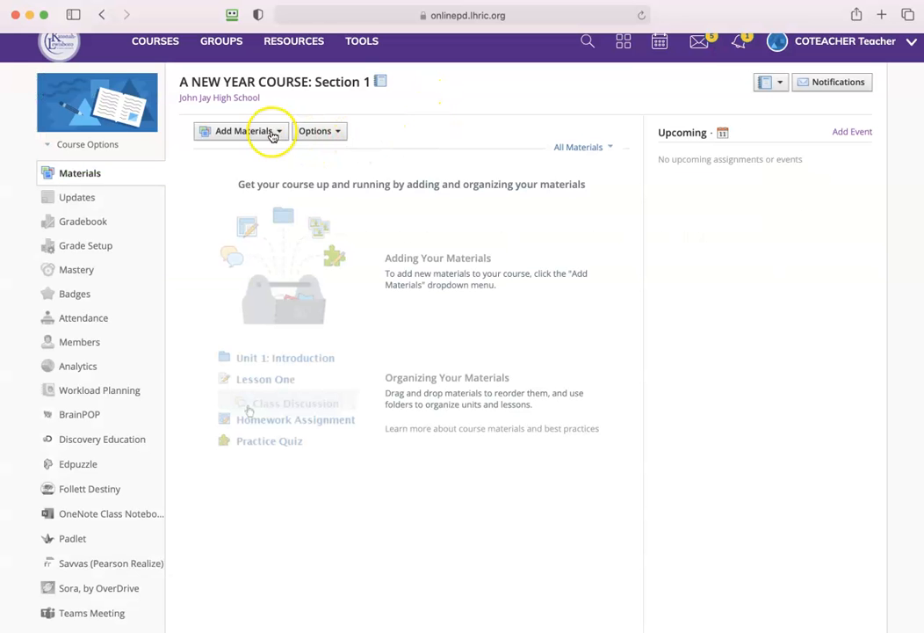
- Import all items of the Intro to Anthropology: Block A, Block B folder from the 2020-2021 School Year resources into the course materials
click(270, 133)
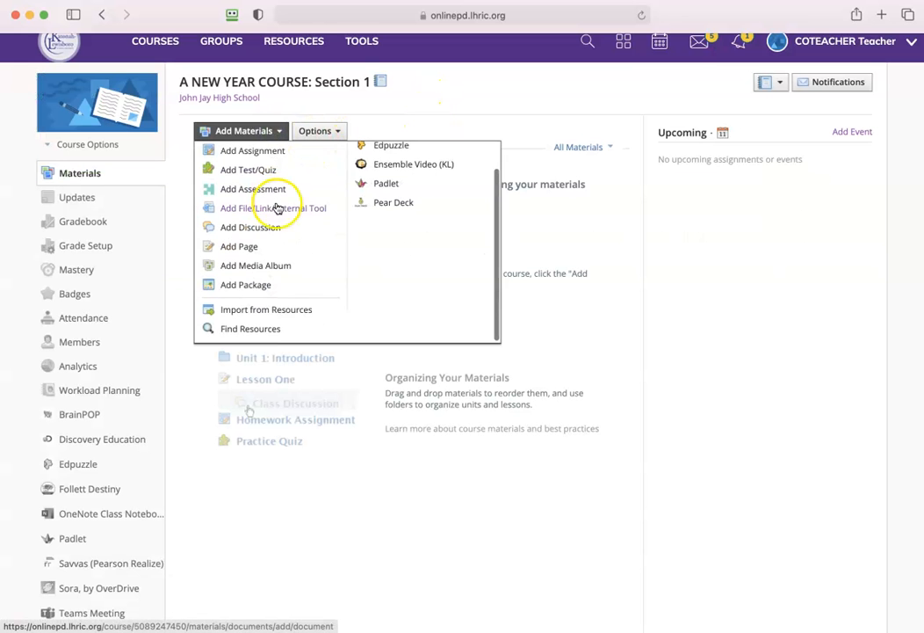
click(258, 309)
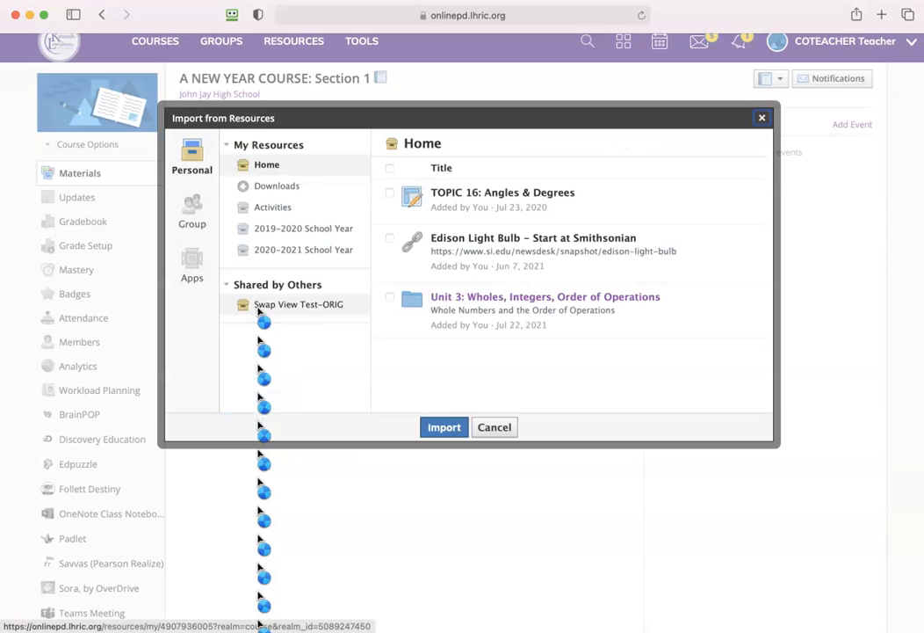
click(306, 250)
click(502, 194)
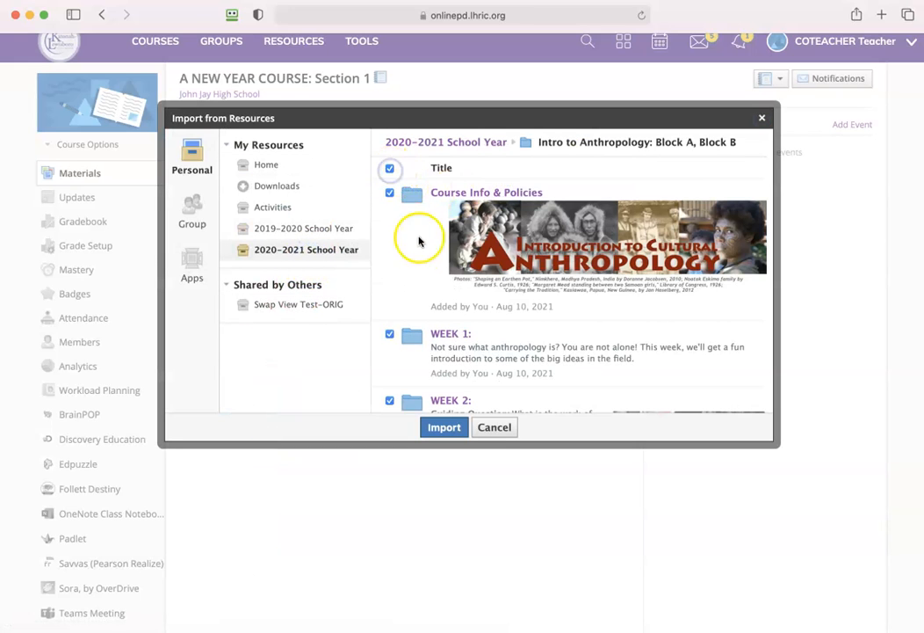
scroll(419, 244, down, 10)
click(442, 429)
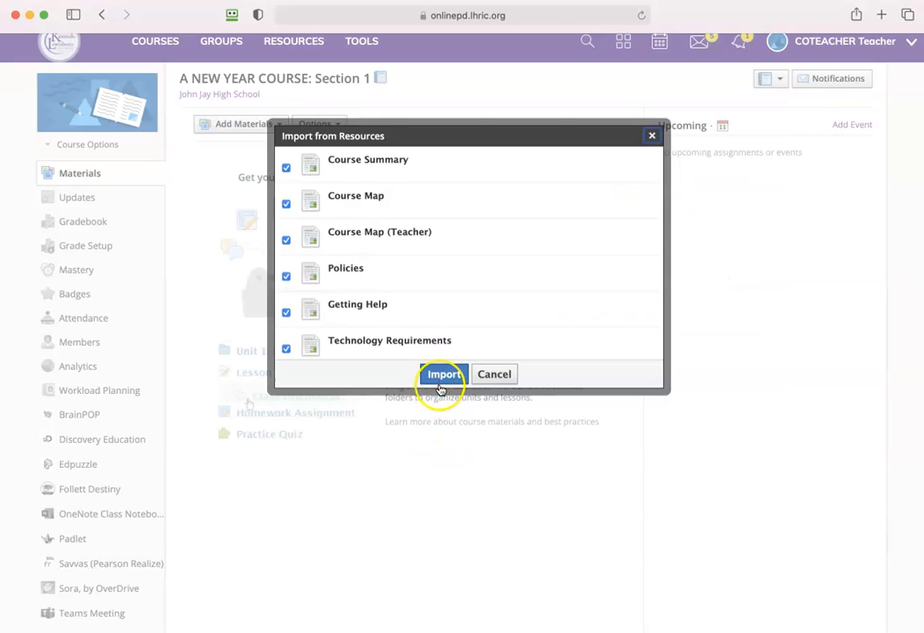
click(442, 374)
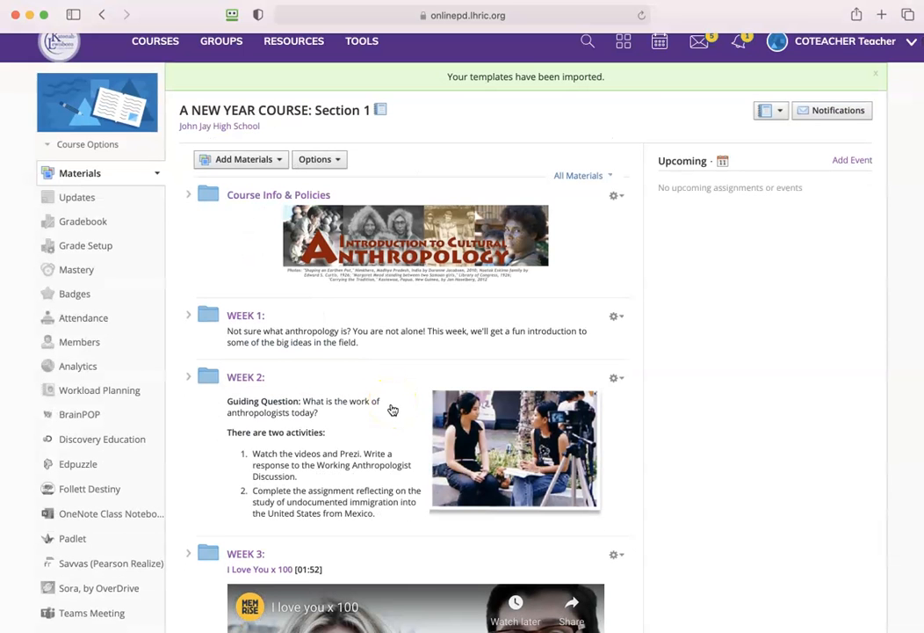
- Unpublish the WEEK 2 folder in the course materials
scroll(393, 412, down, 3)
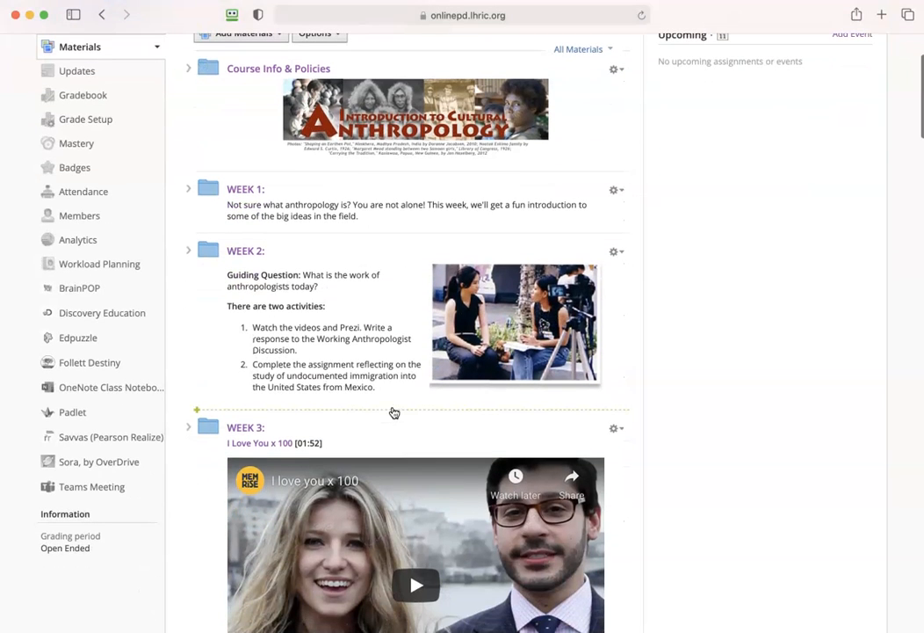
click(615, 252)
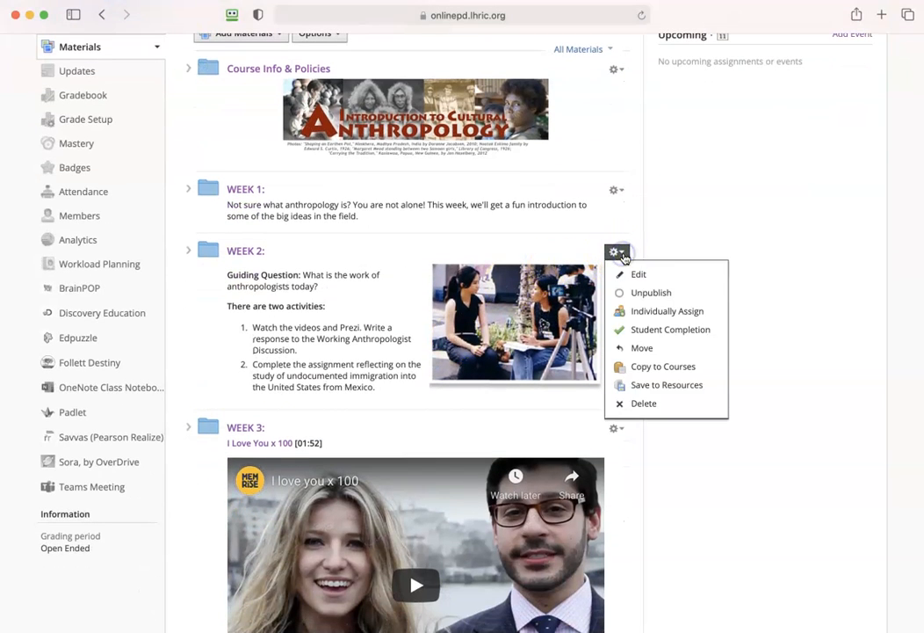
click(655, 291)
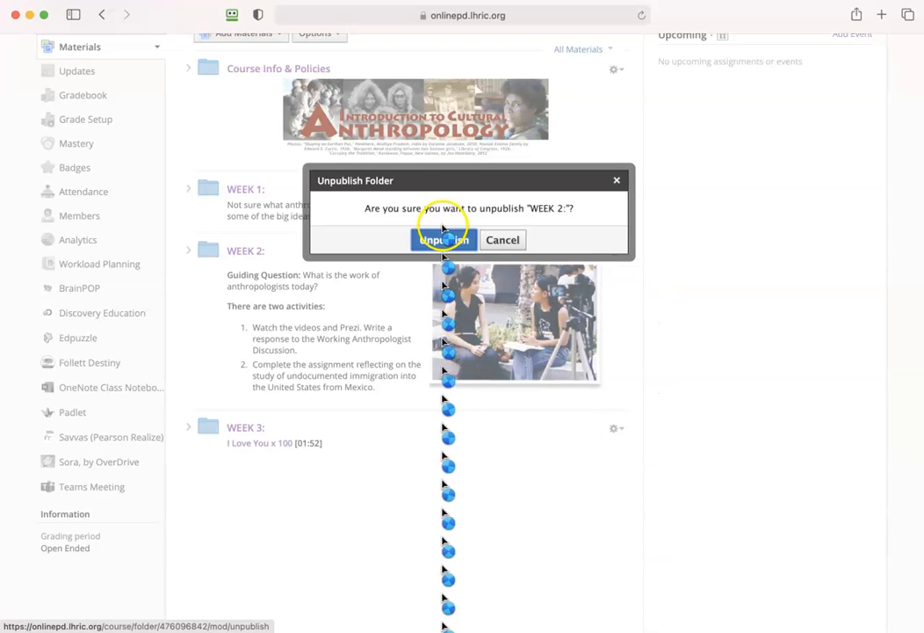
click(442, 242)
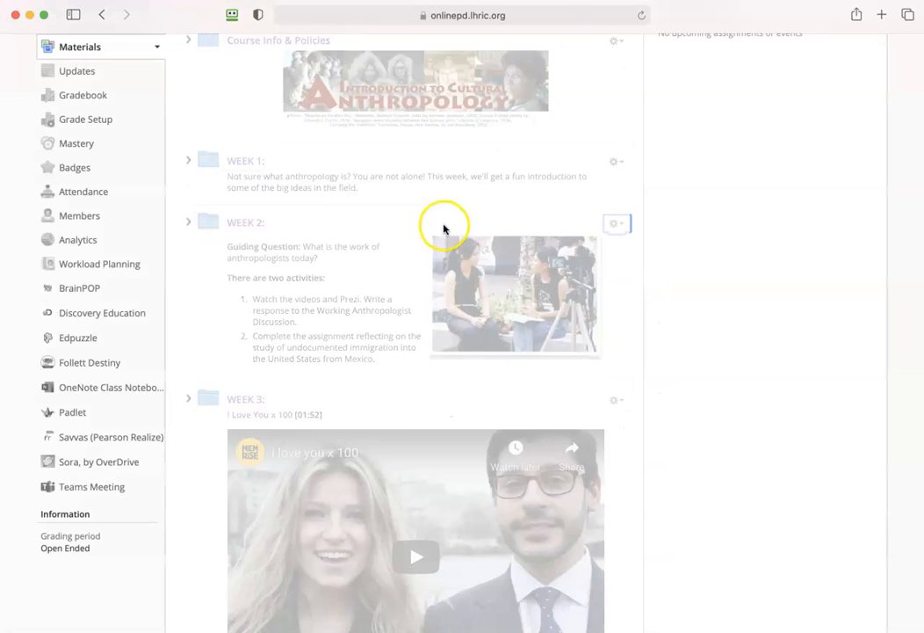
- Unpublish the WEEK 3 folder in the course materials
scroll(677, 317, down, 3)
click(616, 299)
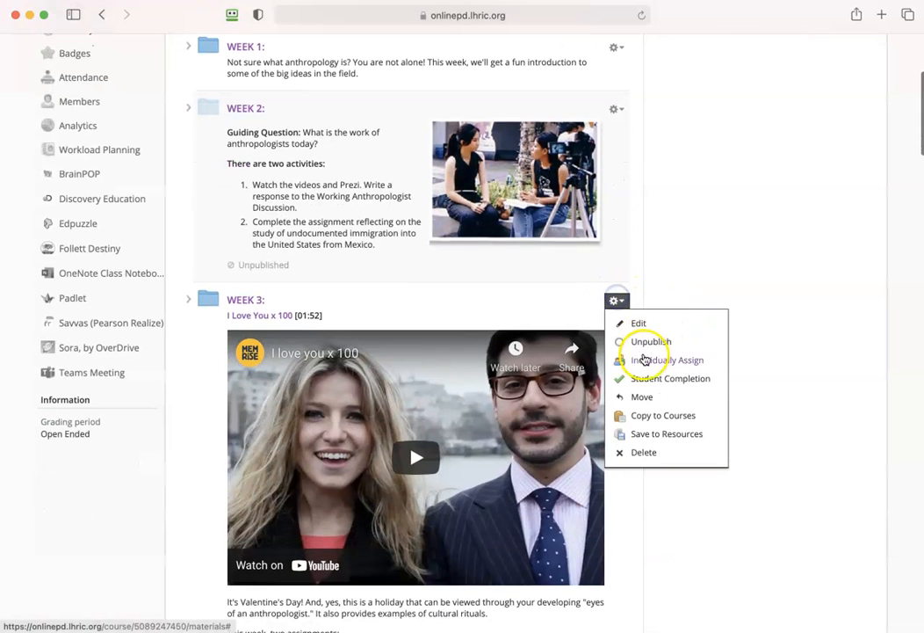
click(648, 342)
click(446, 239)
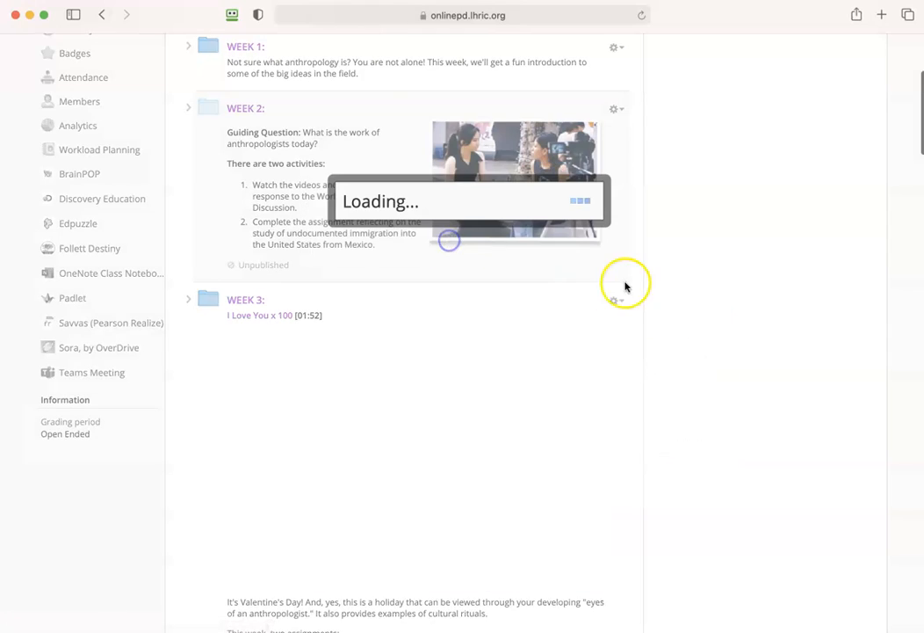
- Unpublish the WEEK 4 folder in the course materials
scroll(626, 342, down, 10)
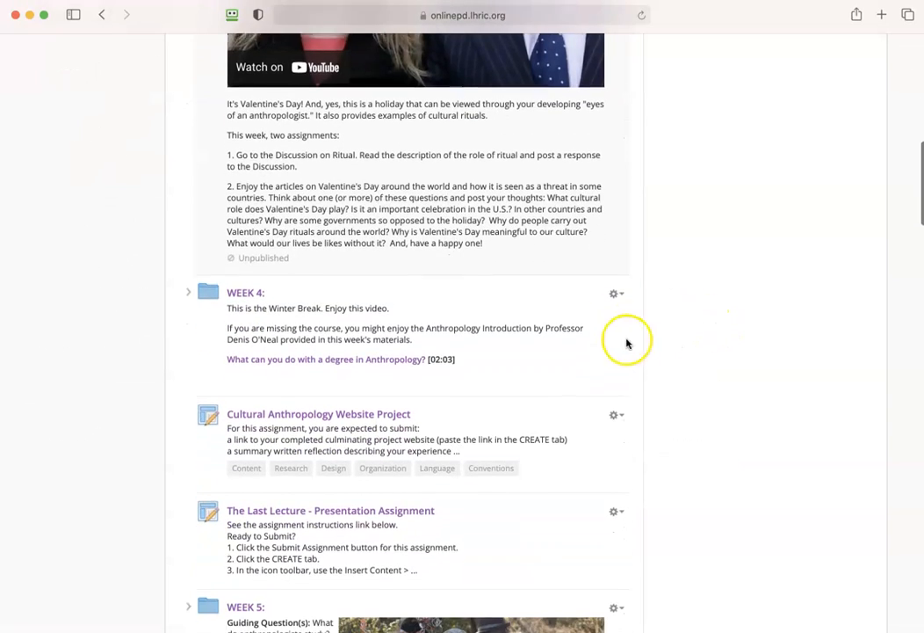
click(617, 286)
click(646, 326)
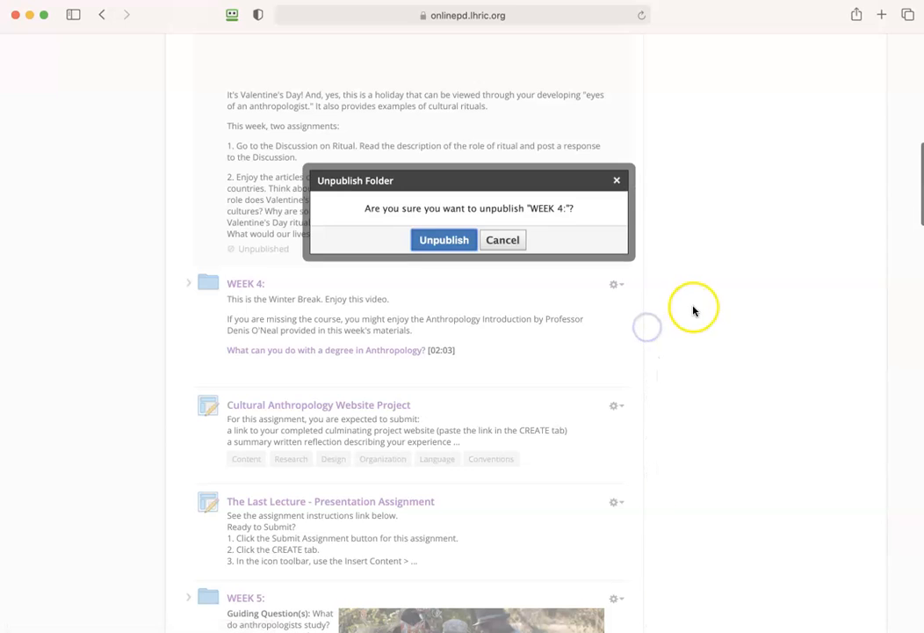
click(456, 245)
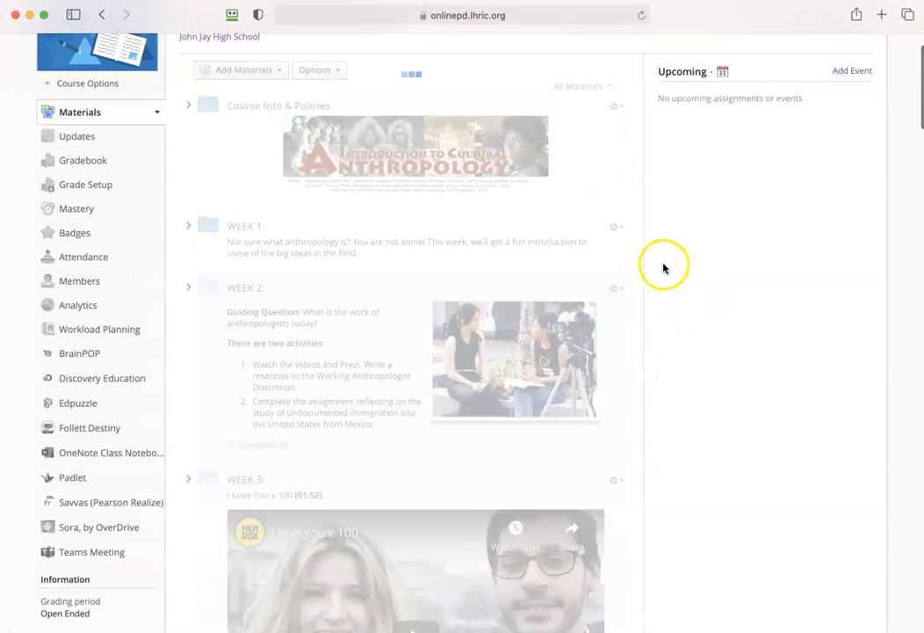